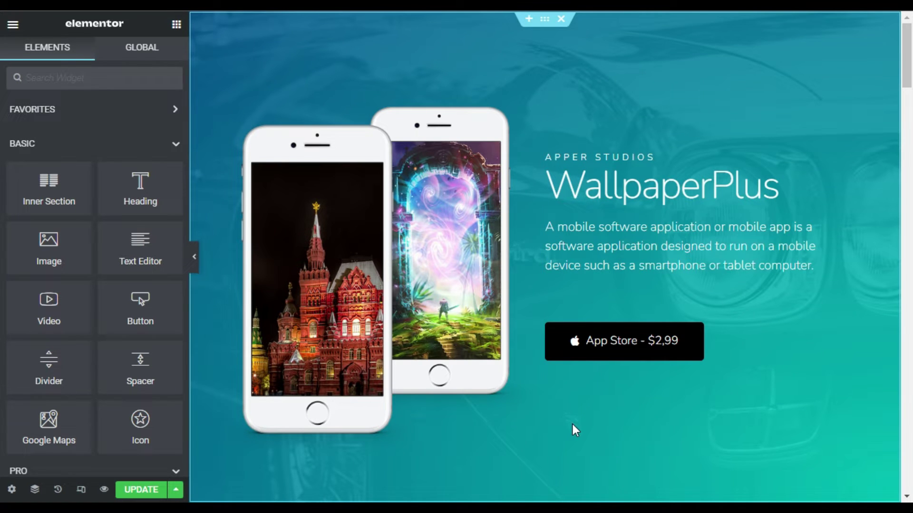
Step: Add a single-column section between the hero and the features section
scroll(576, 425, "down", 4)
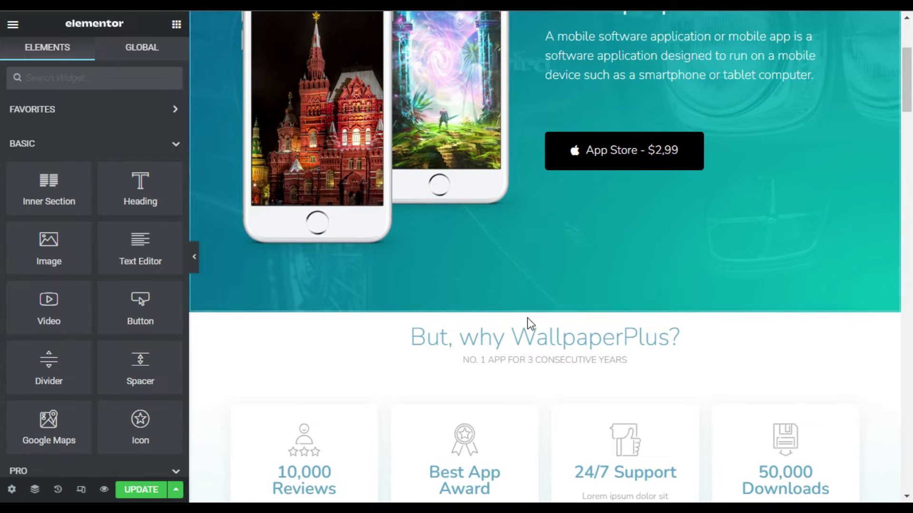
left_click(532, 304)
left_click(532, 370)
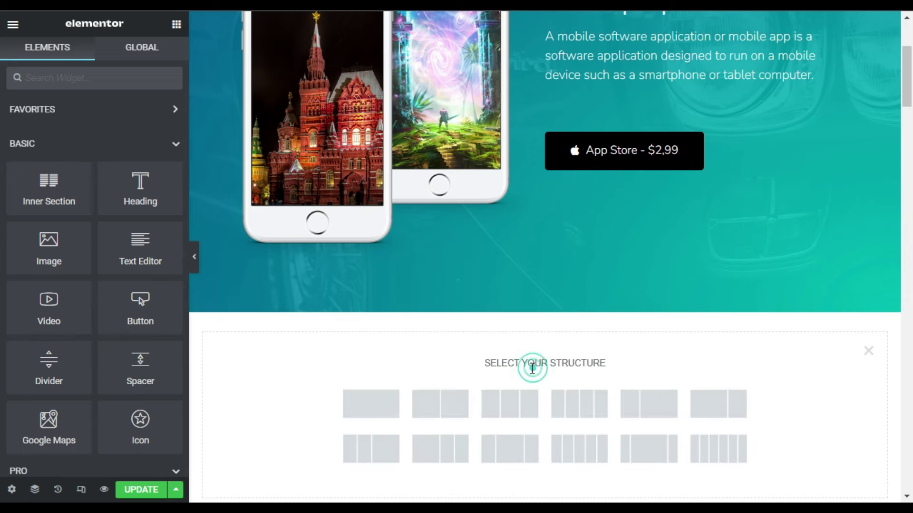
left_click(369, 407)
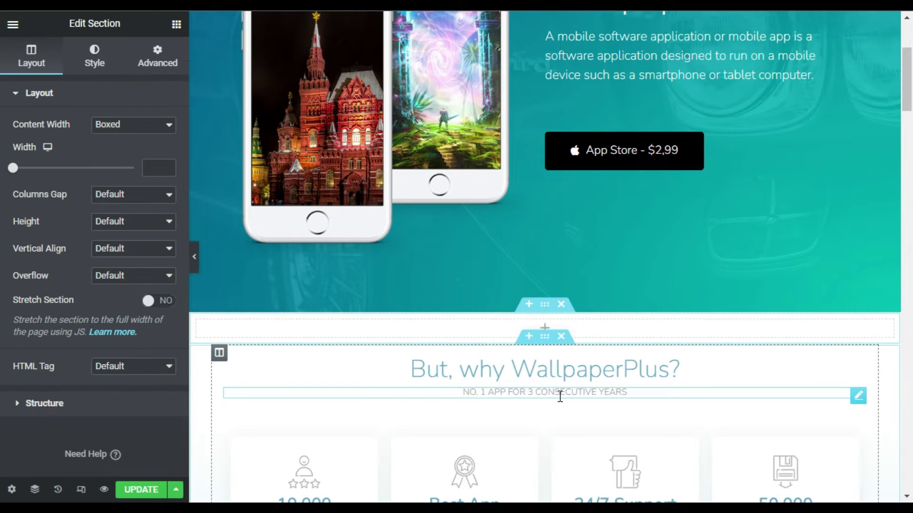
Step: Place a centred Button widget in the new section and delete its 'Click here' label
left_click(546, 329)
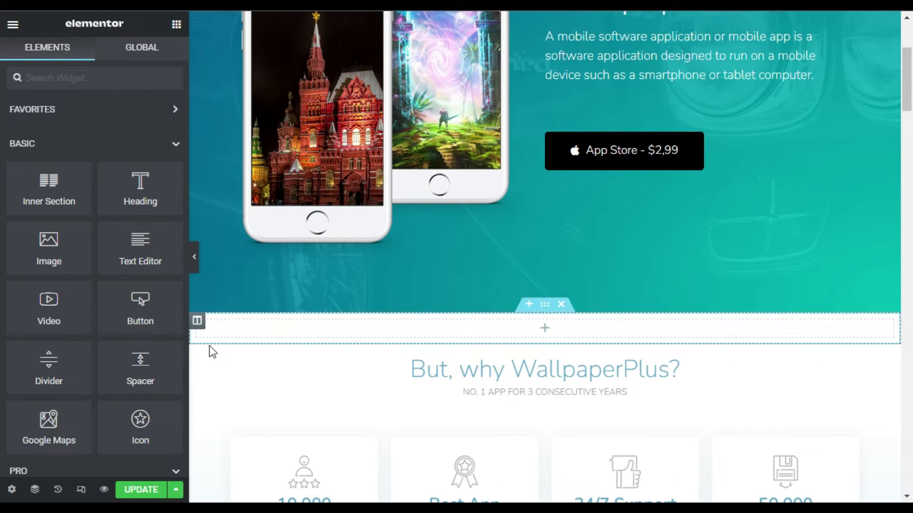
left_click_drag(139, 315, 567, 330)
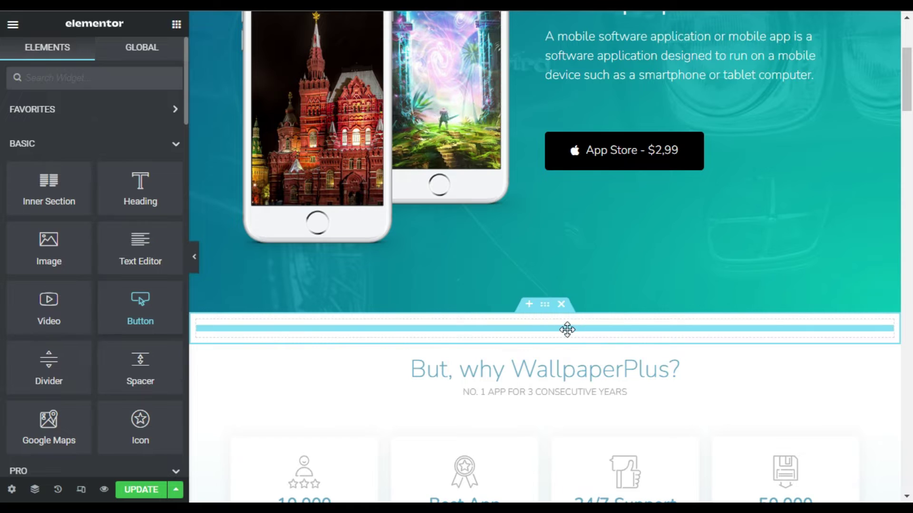
left_click(133, 223)
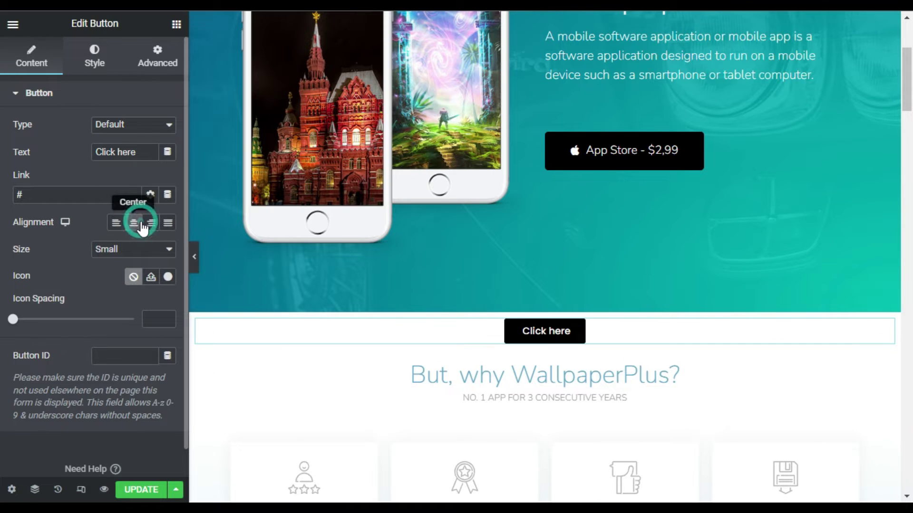
left_click_drag(145, 152, 103, 150)
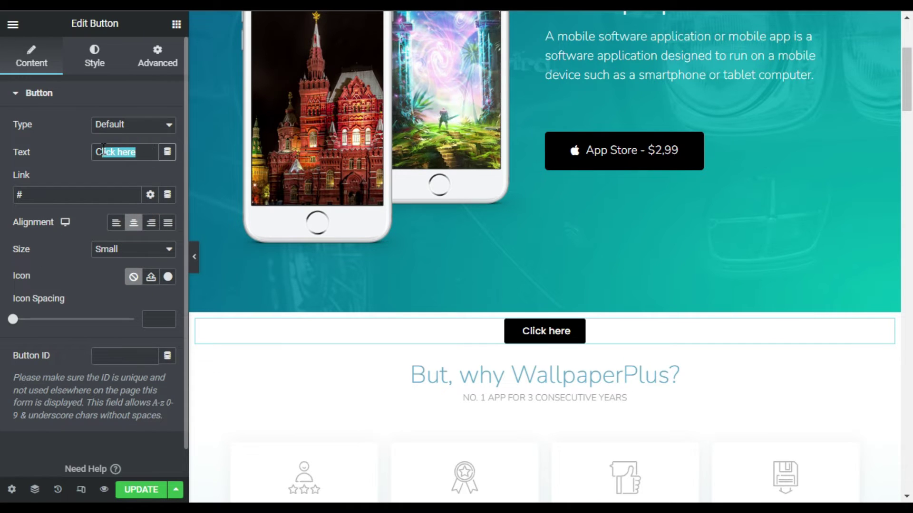
key("BackSpace")
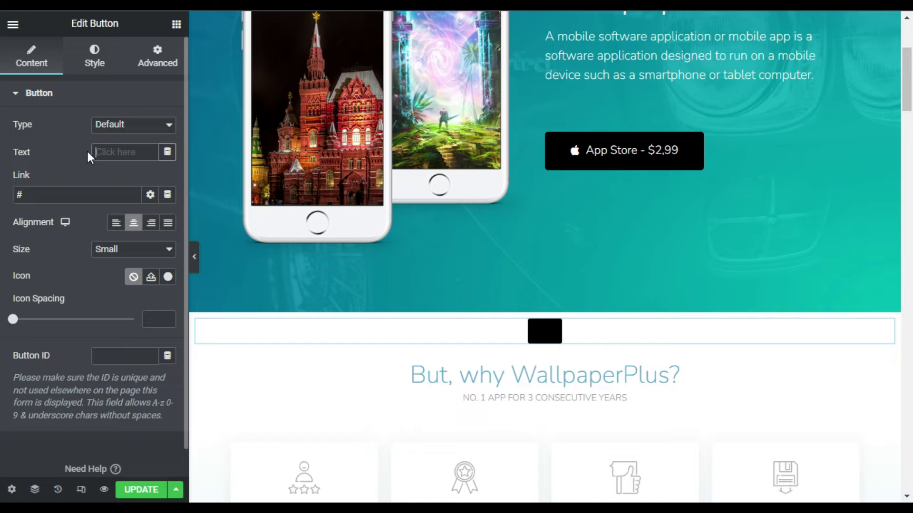
Step: Give the button a solid 2 px near-black border
left_click(95, 53)
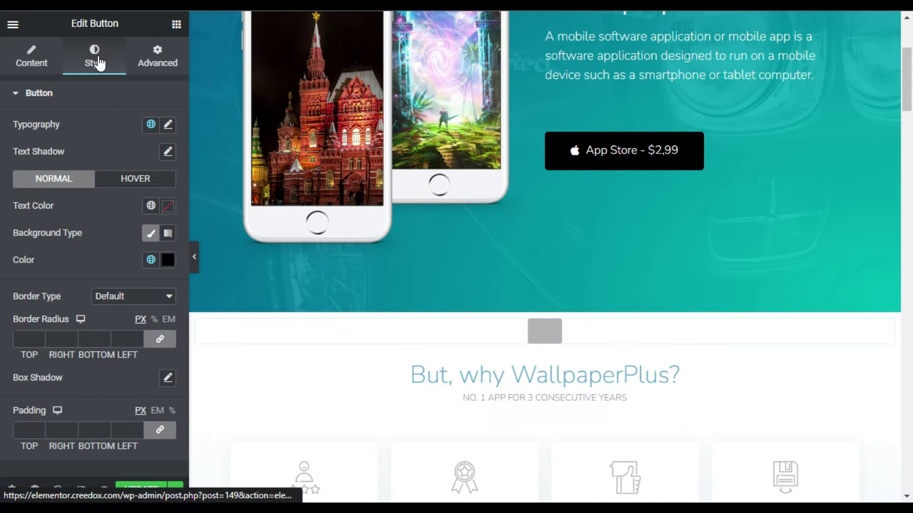
scroll(76, 323, "down", 1)
left_click(135, 240)
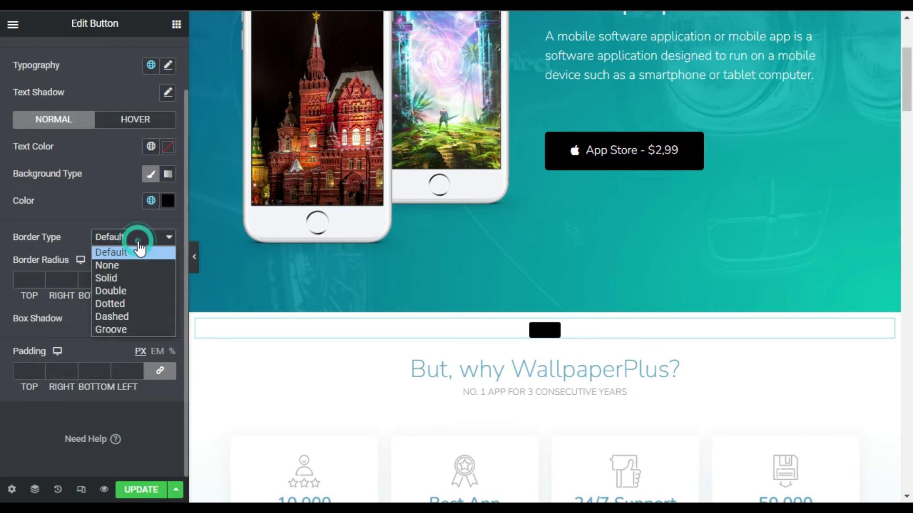
left_click(121, 263)
left_click(109, 241)
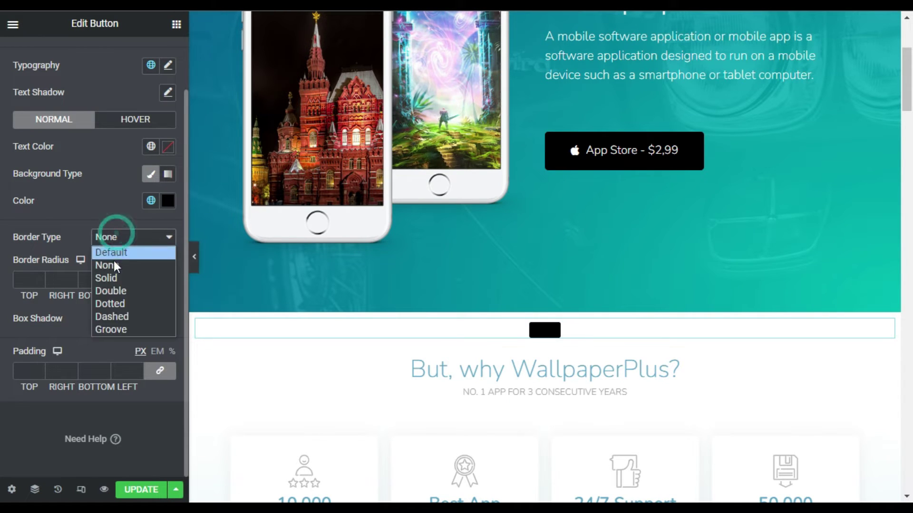
left_click(119, 278)
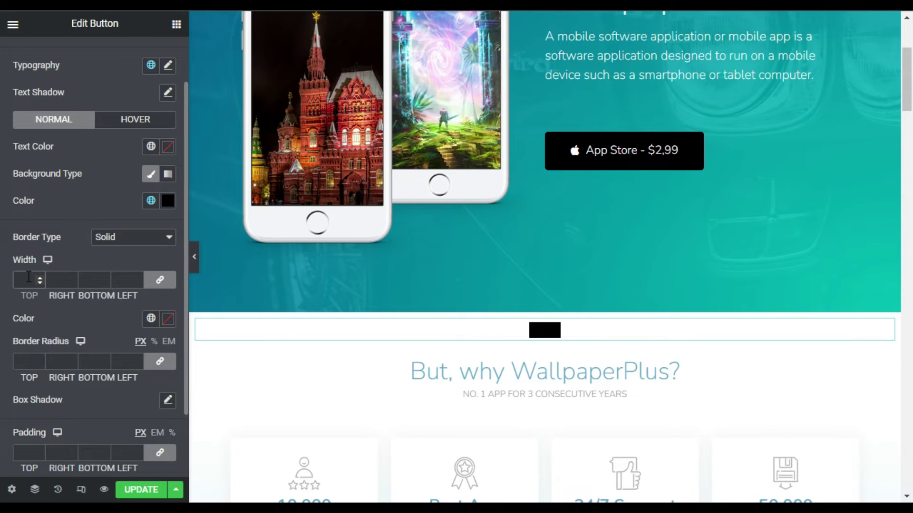
type("2")
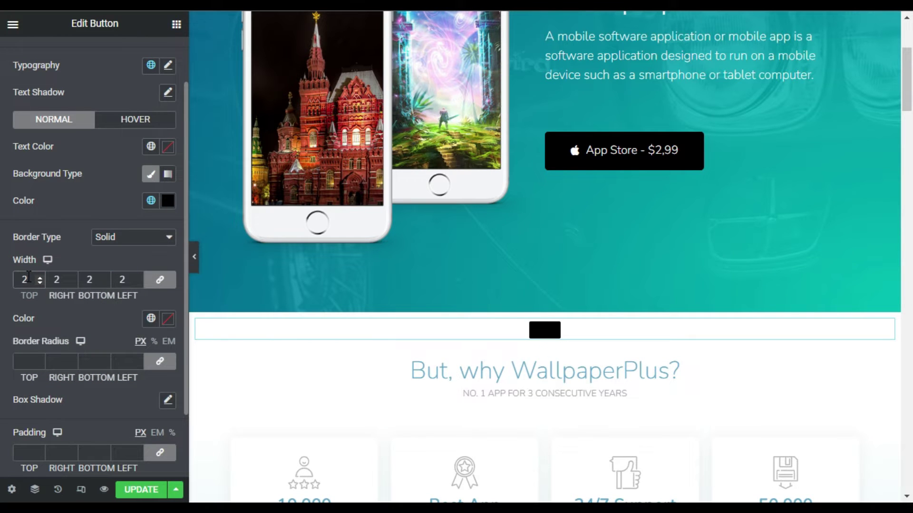
left_click(167, 318)
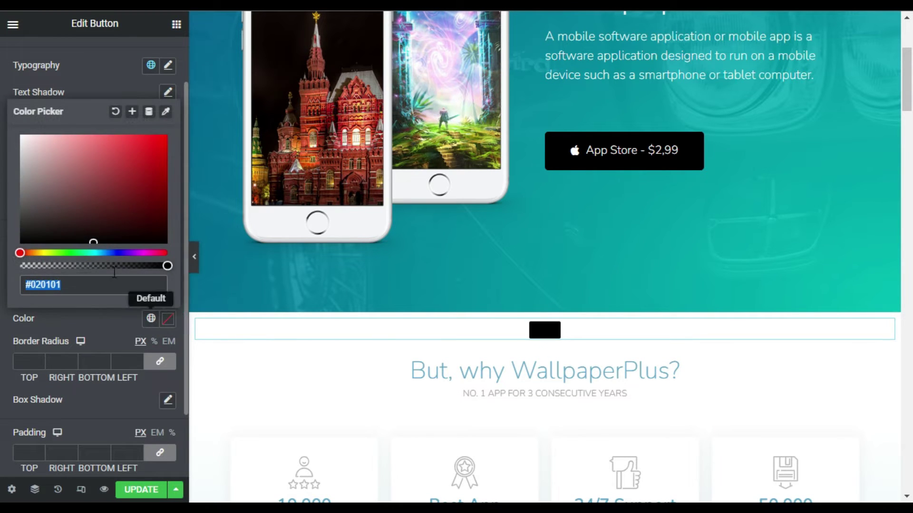
left_click(51, 228)
left_click(103, 316)
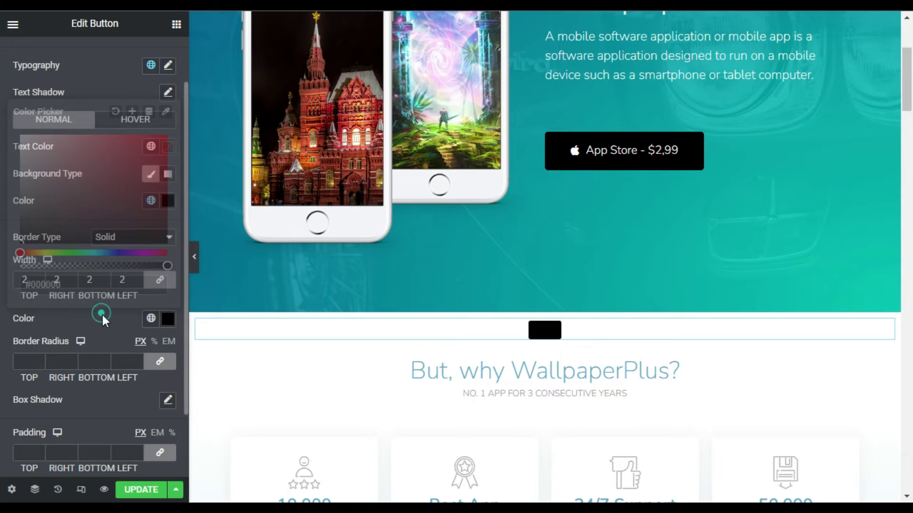
Step: Make the button background fully transparent and begin entering the corner radius
left_click(167, 200)
left_click_drag(167, 379, 3, 381)
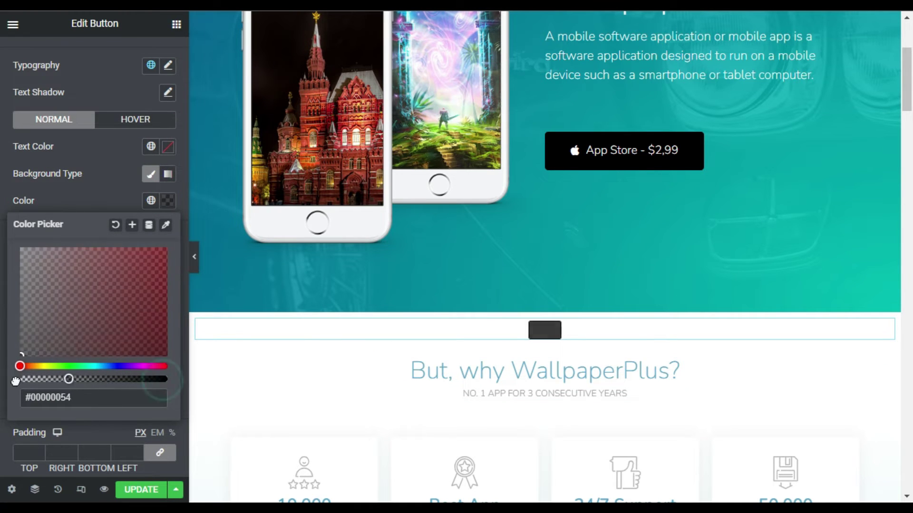
left_click(90, 196)
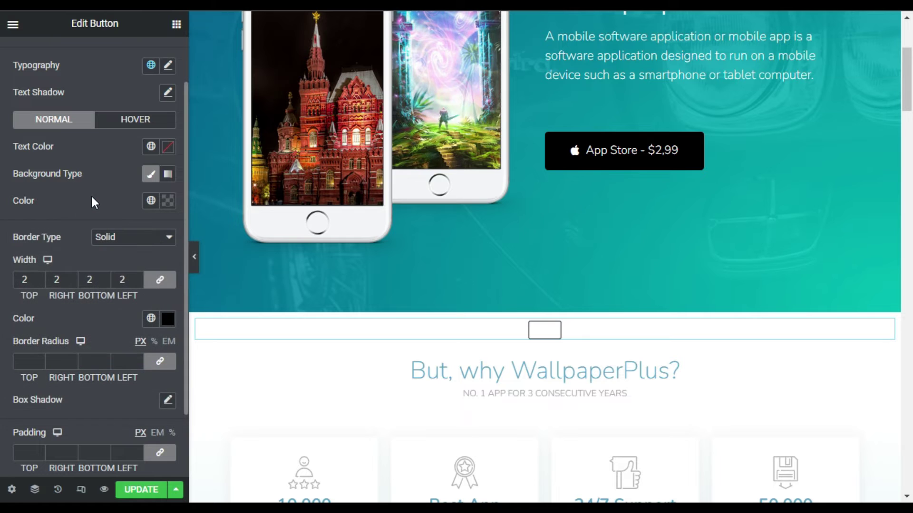
left_click(32, 363)
Step: Set a 15 px border radius and unlinked padding of 0, 10, 35, 10 px
type("15")
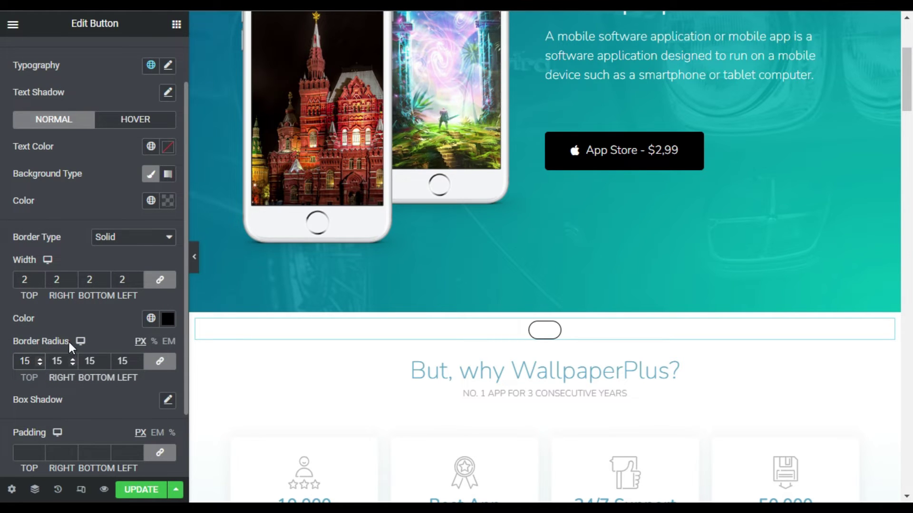
scroll(101, 321, "down", 2)
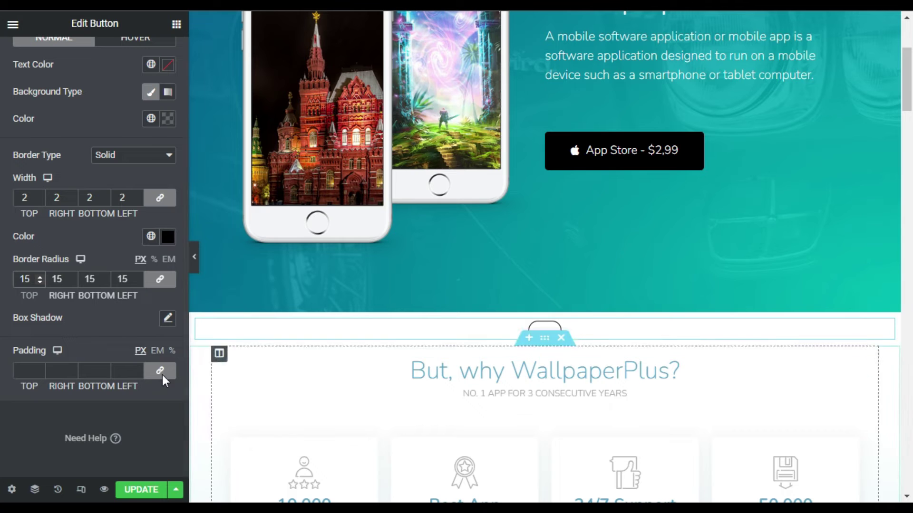
left_click(149, 374)
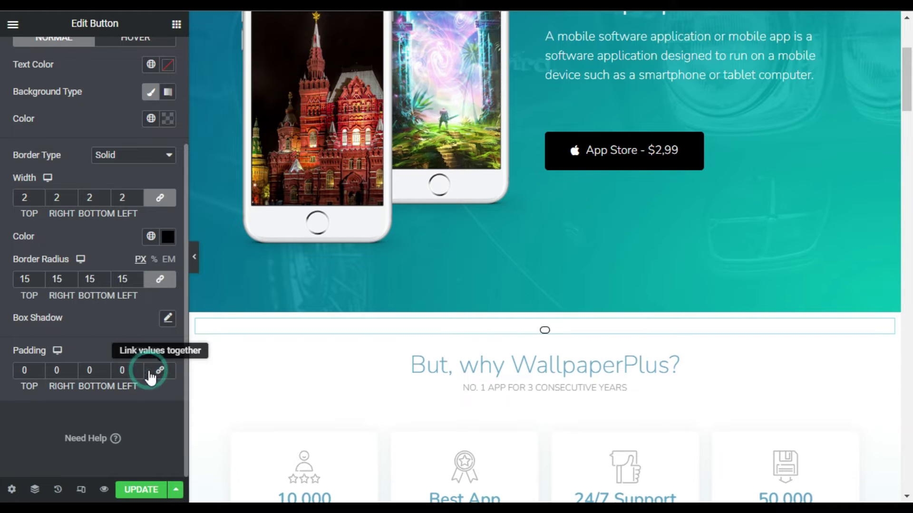
left_click(53, 372)
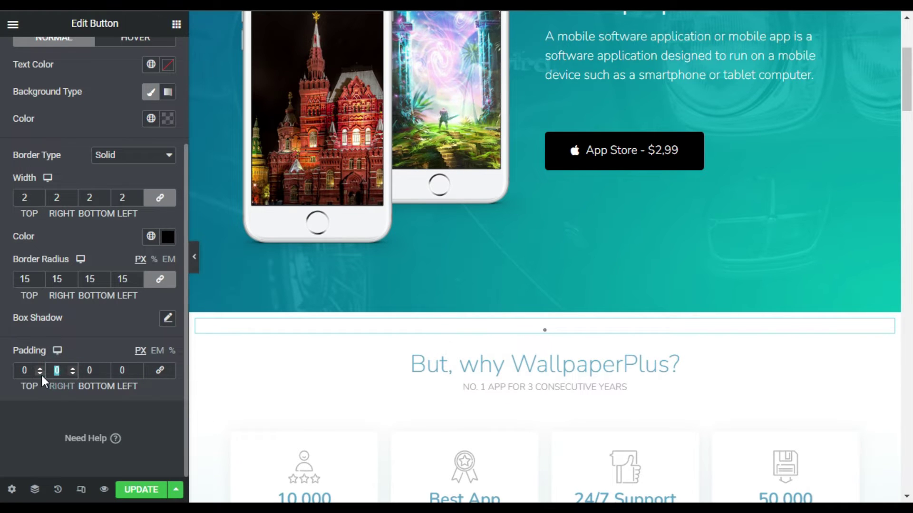
type("10")
left_click(121, 370)
type("10")
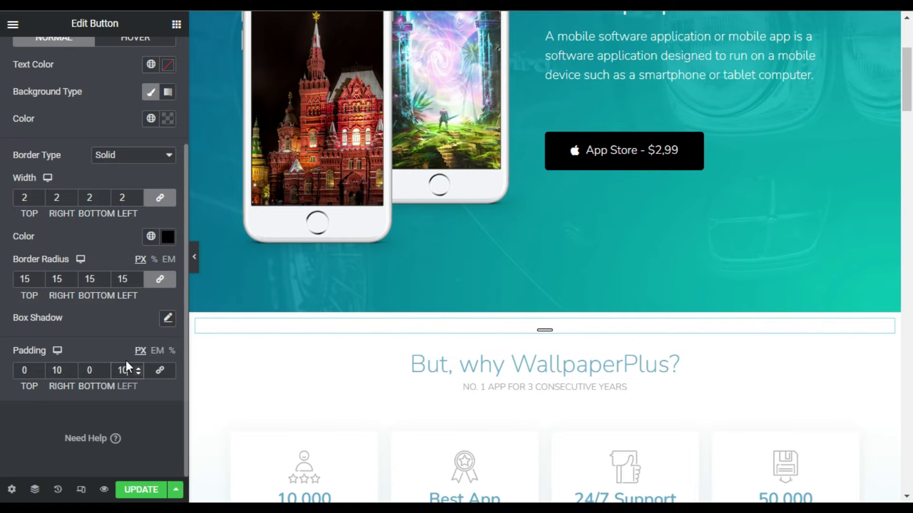
double_click(88, 371)
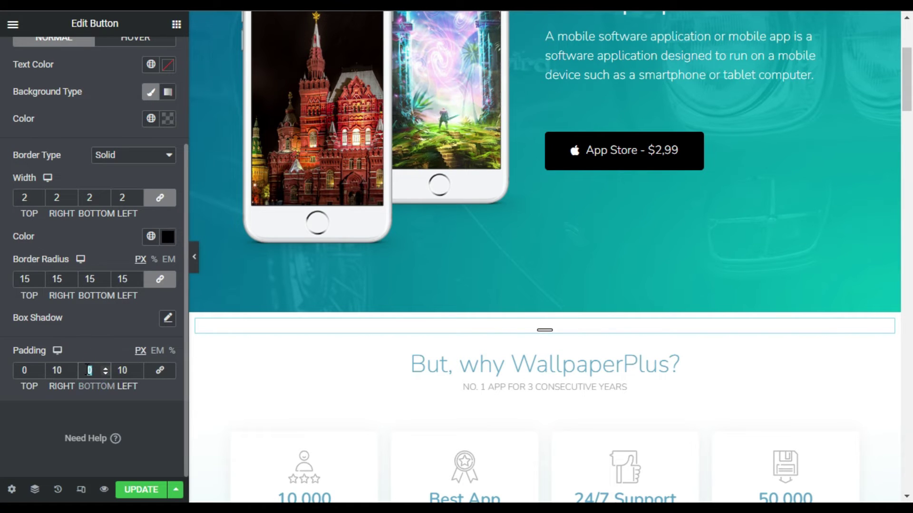
type("35")
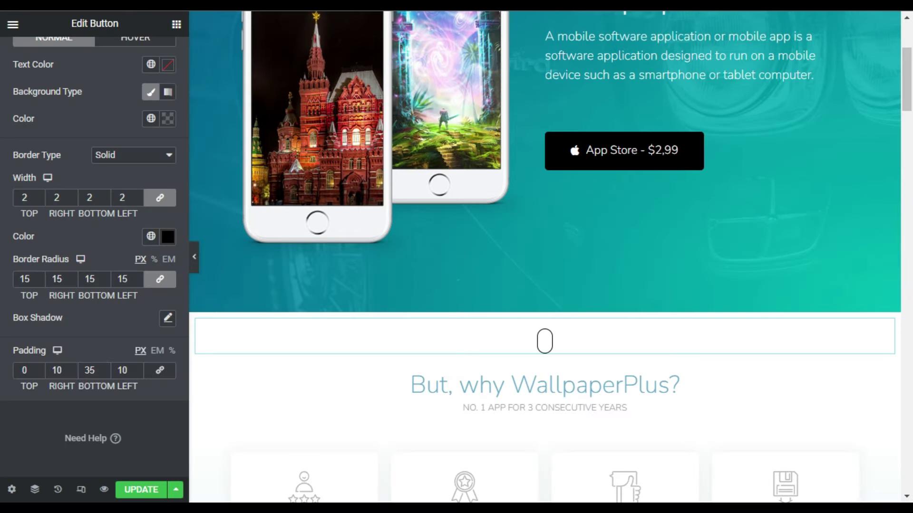
Step: Paste the wheel up-down animation CSS into the button's Custom CSS, hiding icon and focus outline
scroll(142, 425, "up", 3)
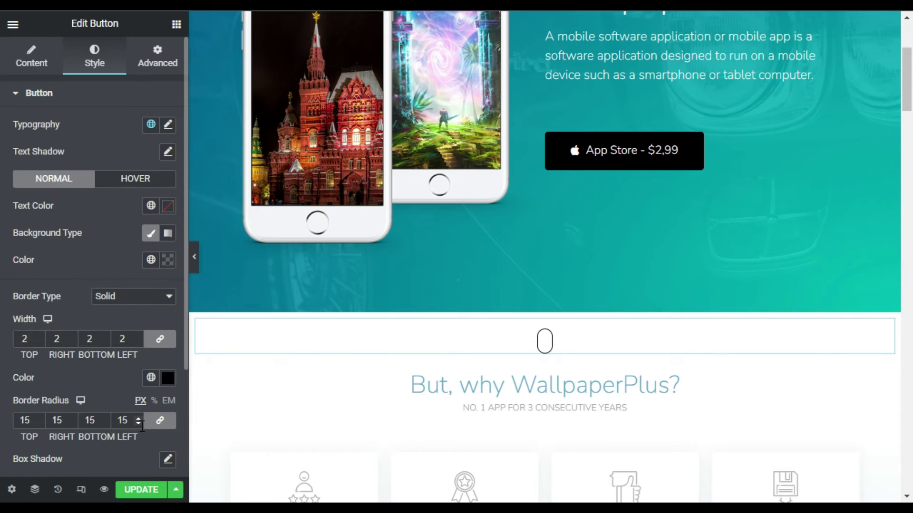
left_click(178, 54)
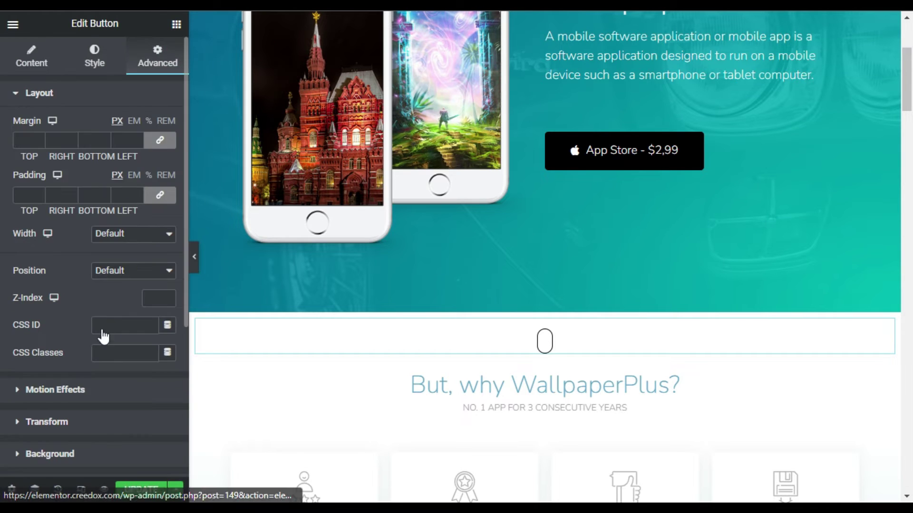
scroll(101, 361, "down", 5)
left_click(97, 389)
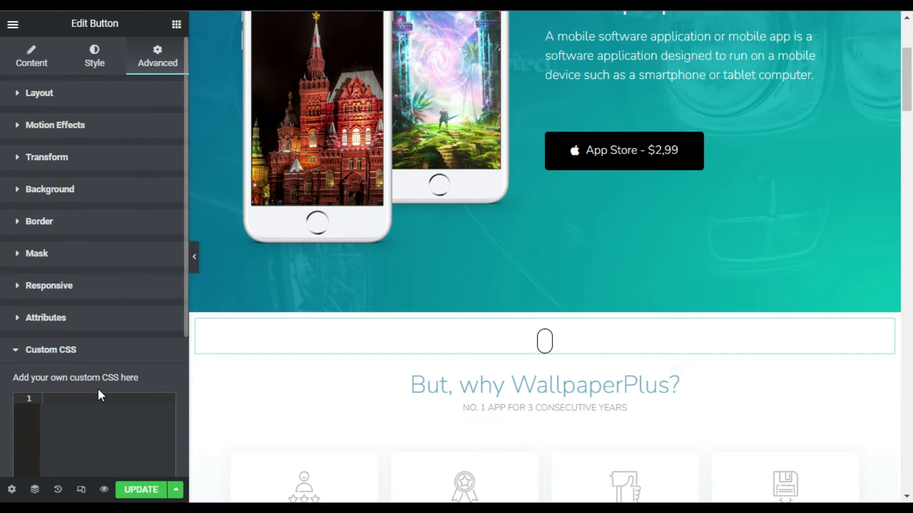
scroll(98, 390, "down", 3)
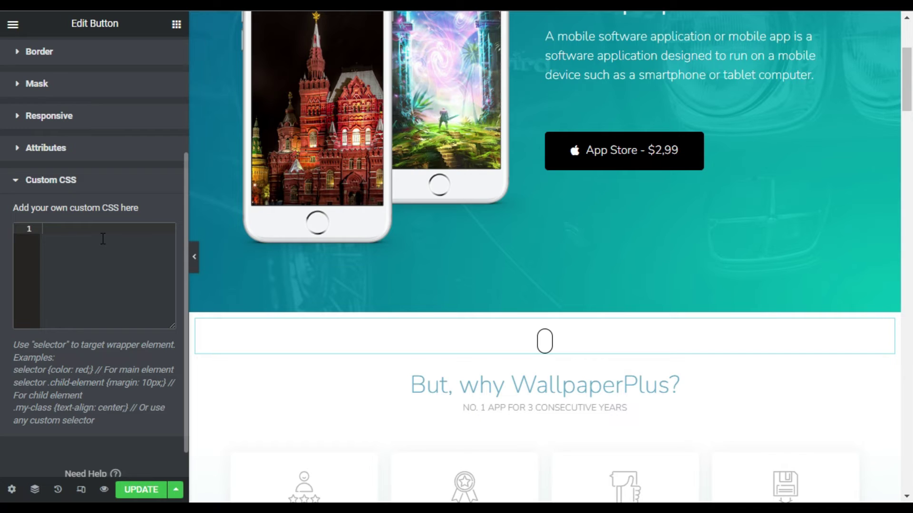
left_click(91, 243)
key("ctrl+v")
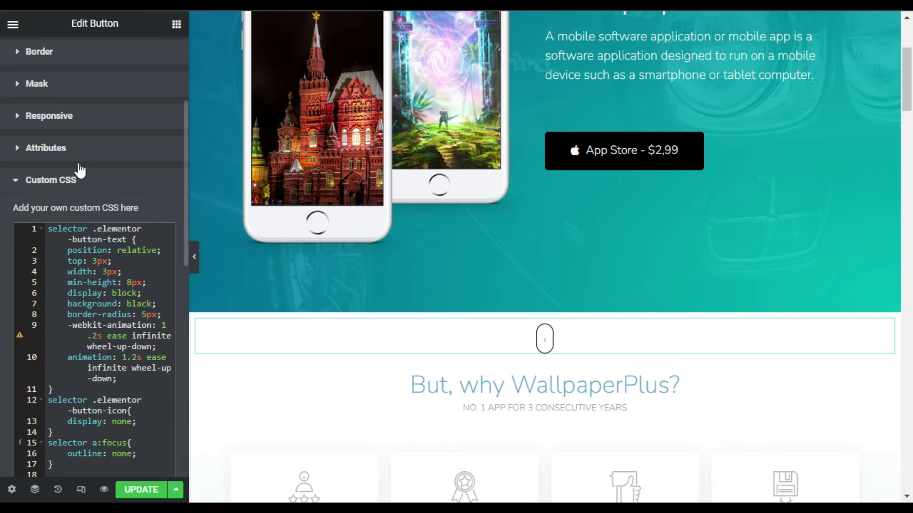
scroll(82, 171, "up", 4)
left_click(44, 98)
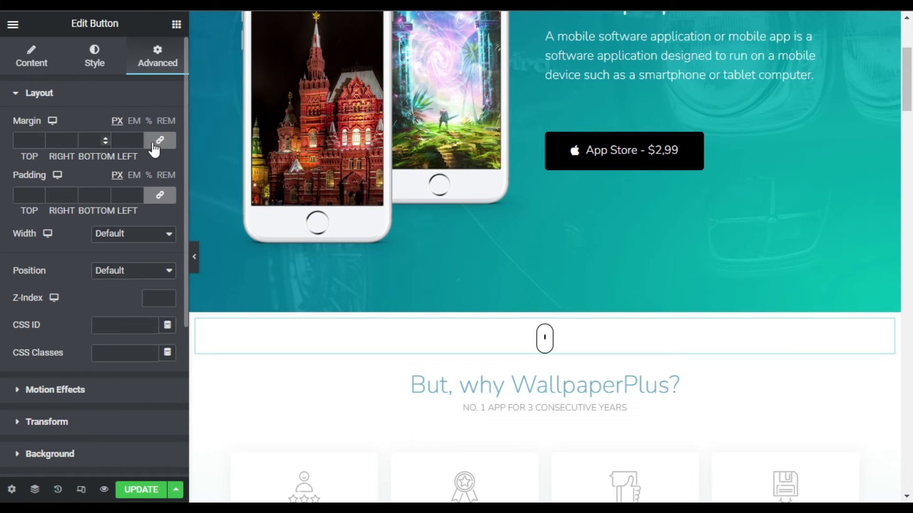
Step: Give the mouse button an unlinked top margin of -100
left_click(159, 139)
left_click(22, 142)
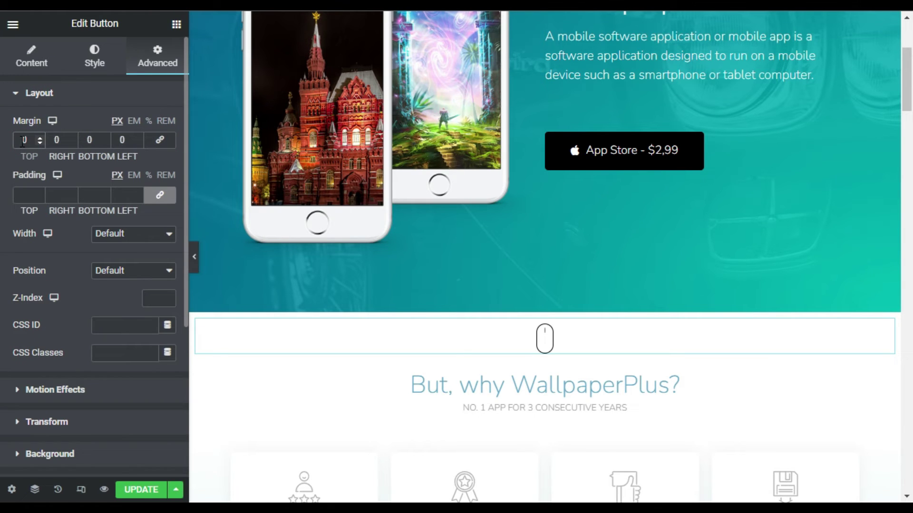
type("-100")
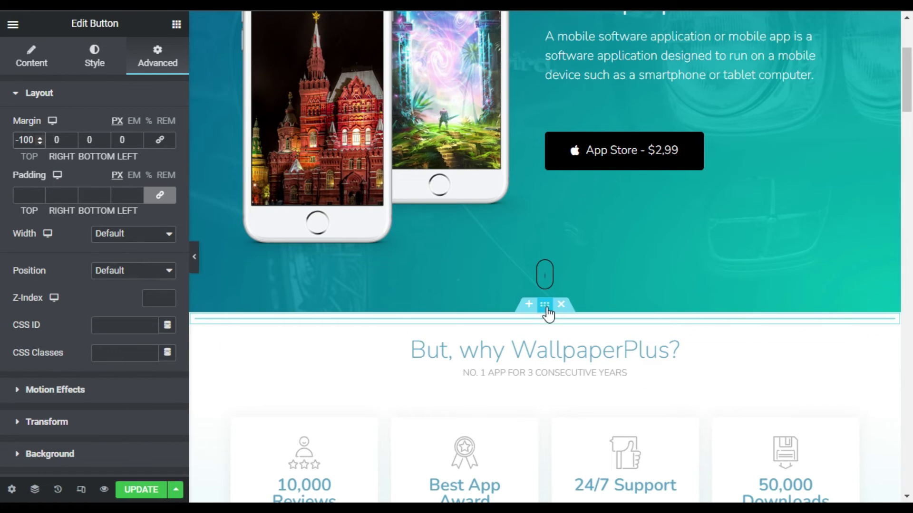
Step: Set the button's section Columns Gap to No Gap
left_click(545, 304)
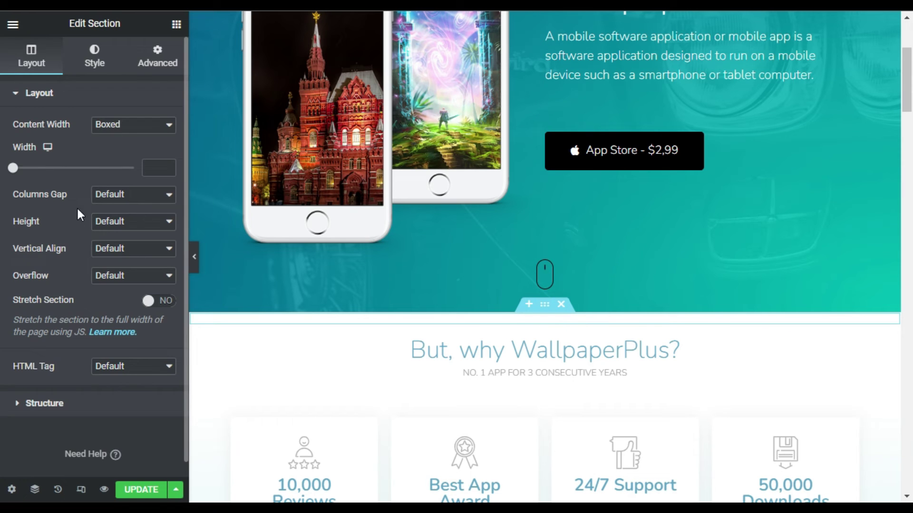
left_click(106, 200)
left_click(127, 221)
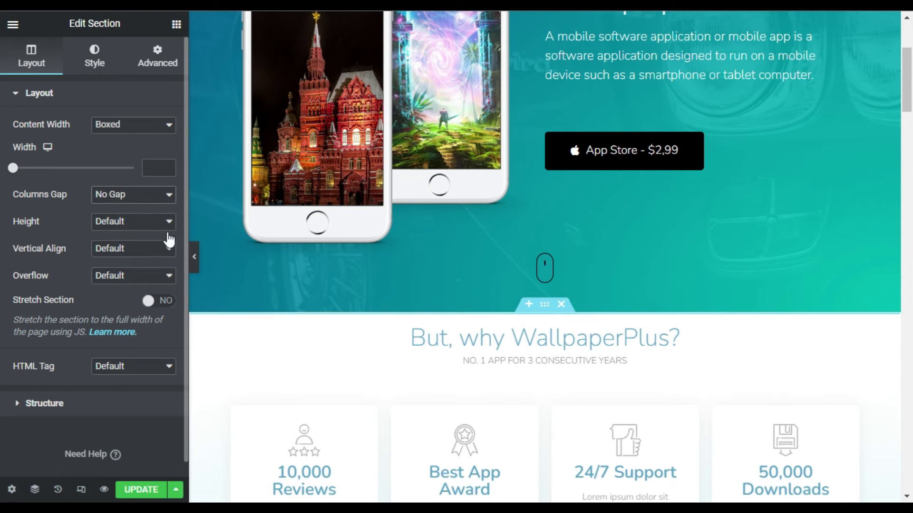
scroll(643, 402, "up", 4)
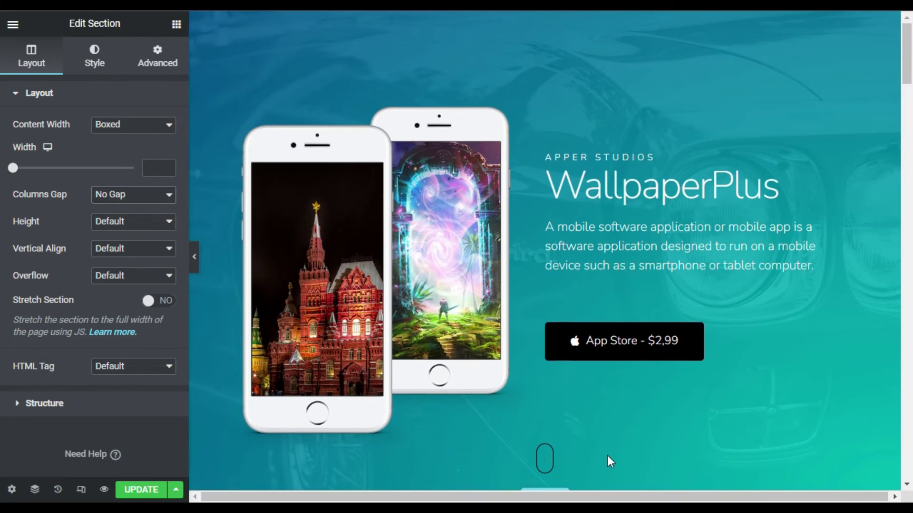
scroll(607, 456, "down", 2)
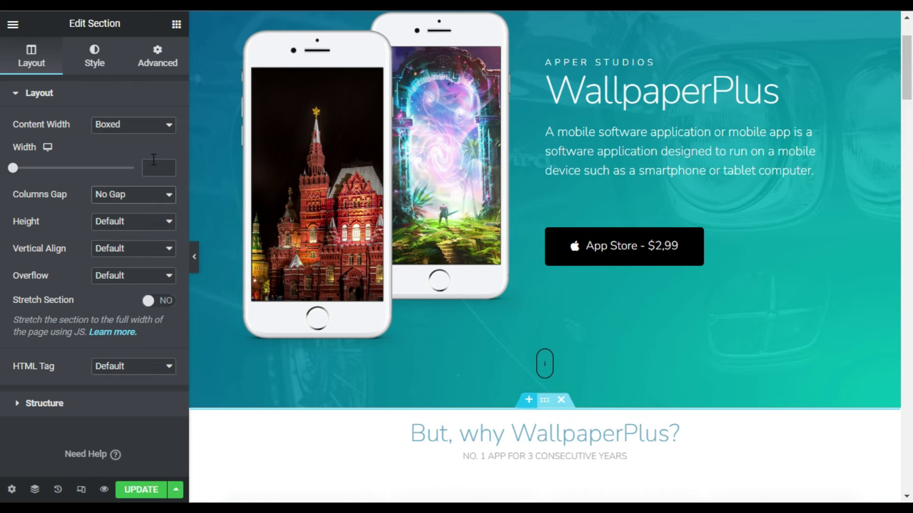
Step: Give the But, why WallpaperPlus? section the CSS ID 'services'
left_click(151, 54)
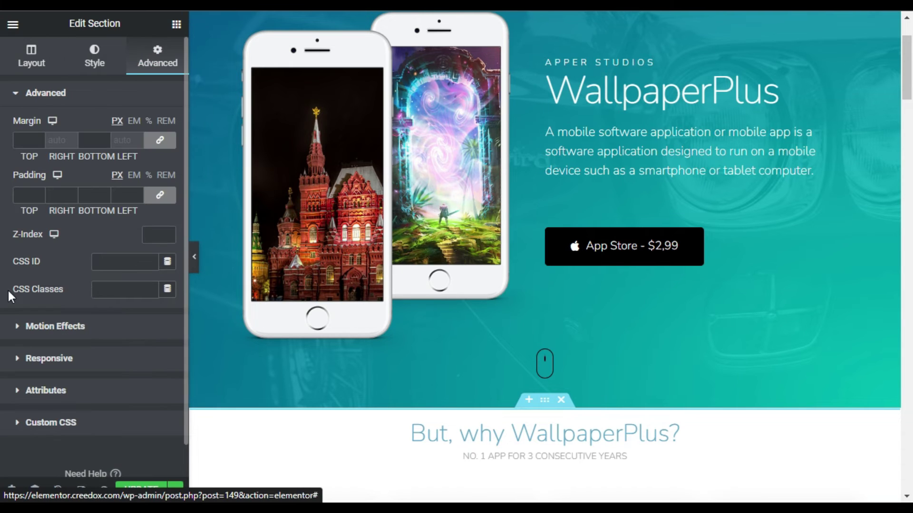
left_click(98, 262)
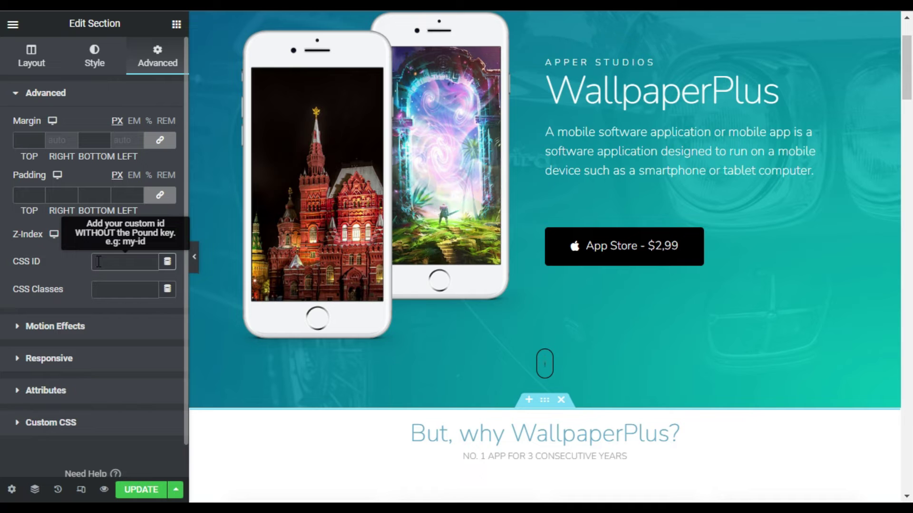
type("services")
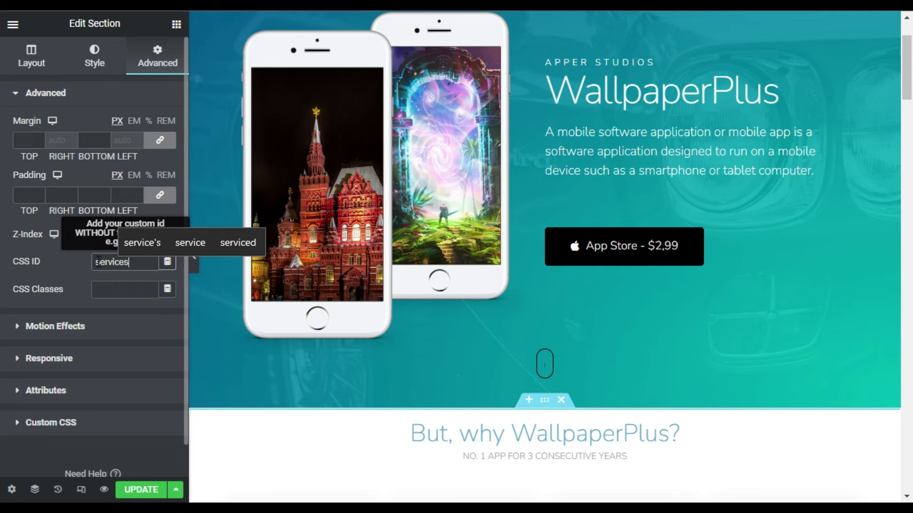
double_click(98, 261)
Step: Link the mouse button to #services and test that it scrolls there
left_click(550, 378)
left_click(30, 54)
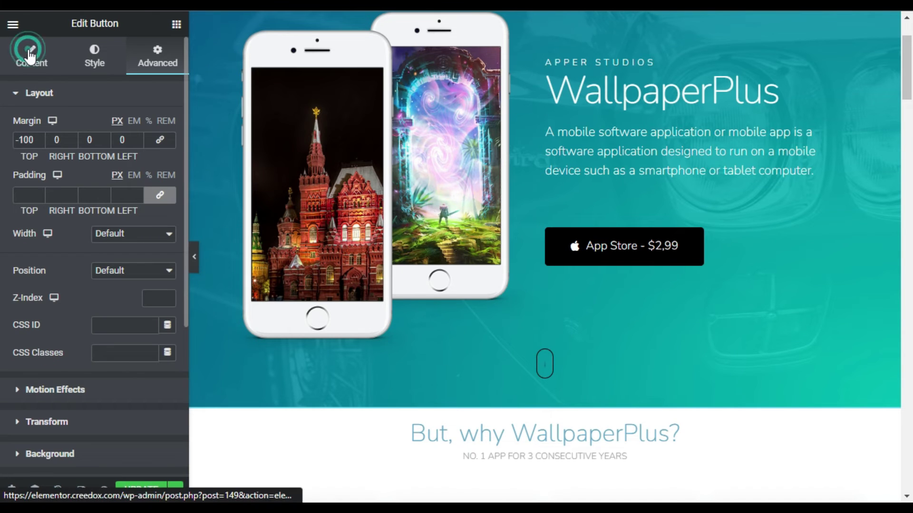
left_click(73, 194)
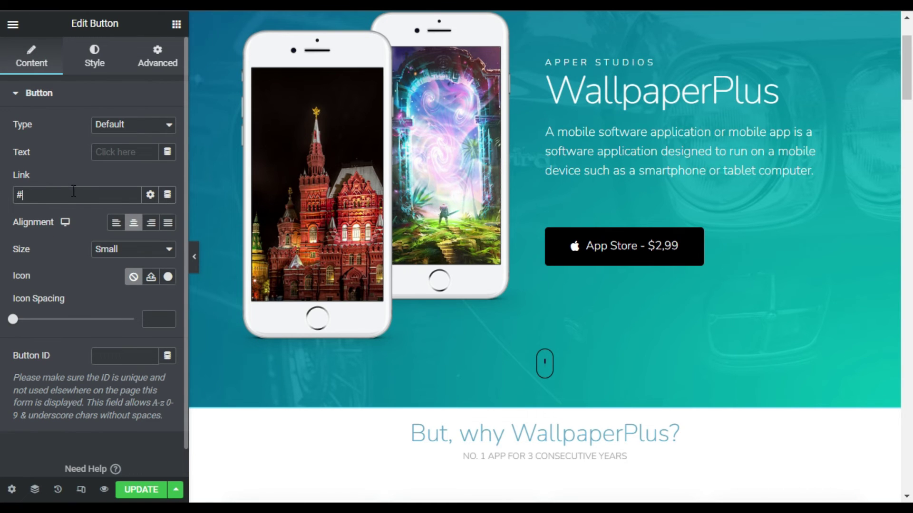
type("services")
left_click(546, 366)
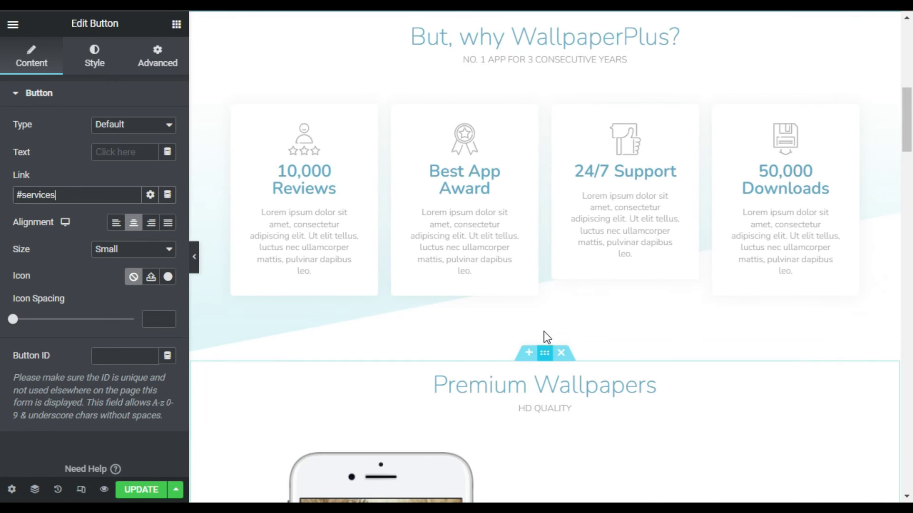
scroll(540, 335, "up", 8)
scroll(540, 335, "up", 2)
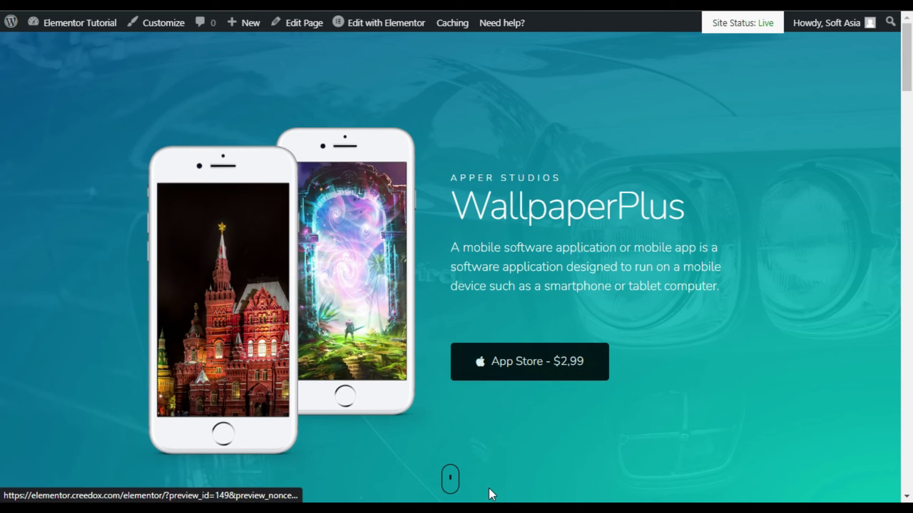
Step: In the live preview, confirm the mouse icon jumps to the But, why WallpaperPlus? section
left_click(454, 485)
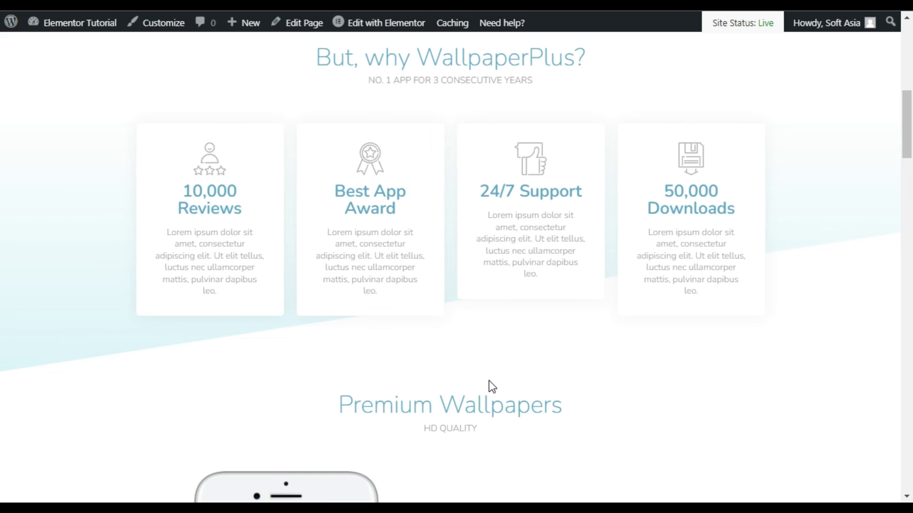
scroll(495, 392, "up", 4)
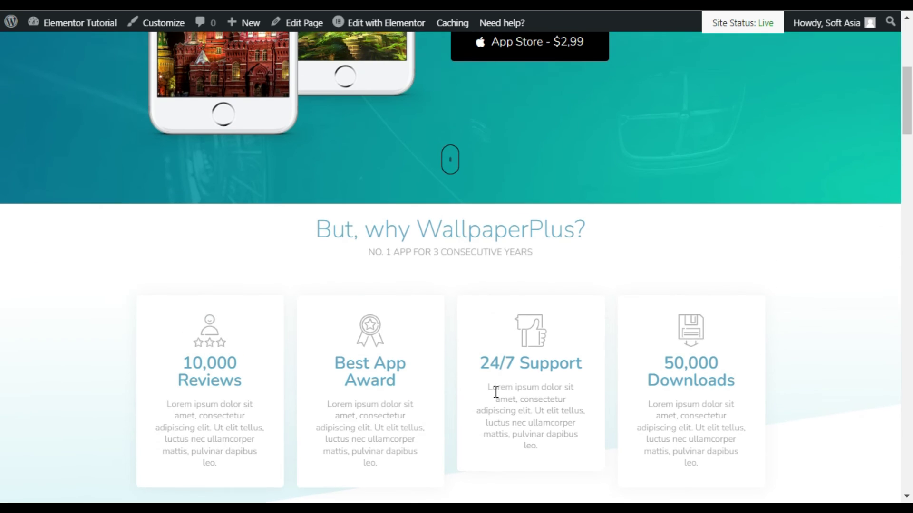